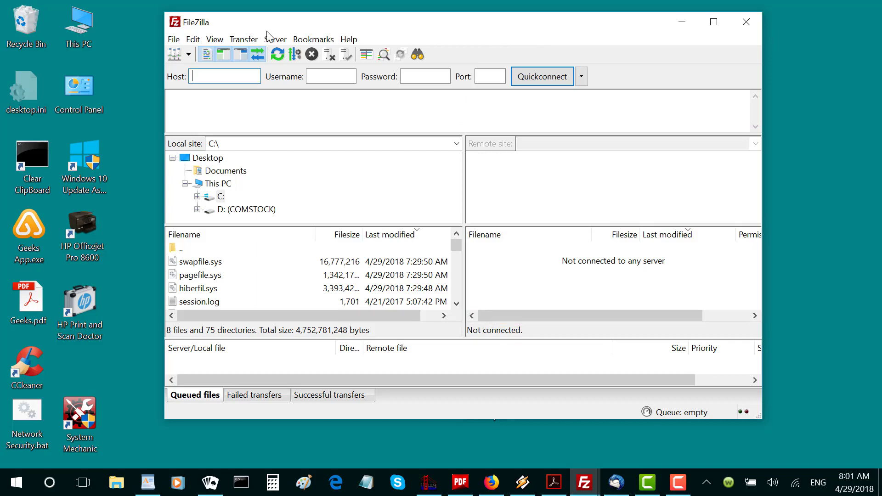
Step: Add a new Site Manager entry named RomaineDomain with the host ld128.inmotionhosting.com
click(175, 40)
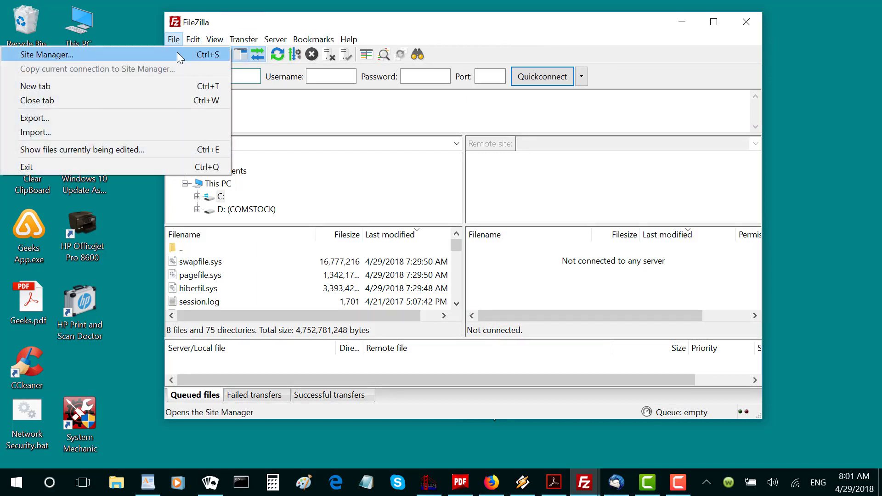
click(177, 52)
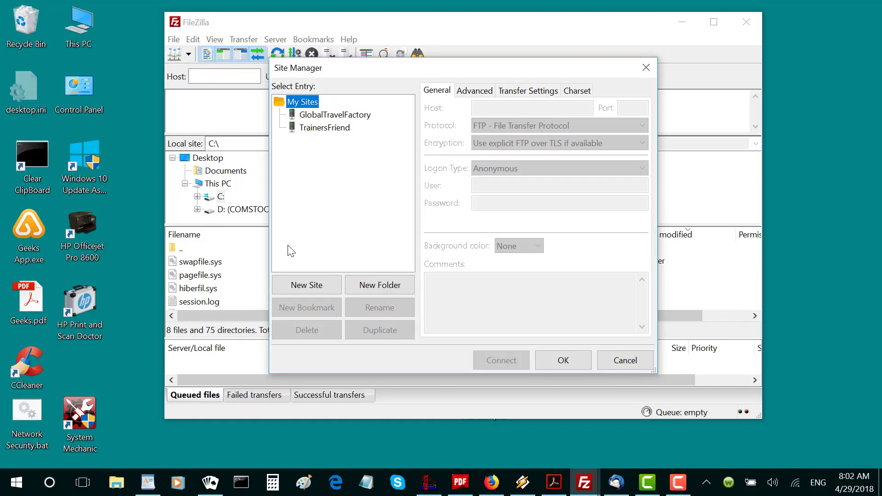
click(306, 285)
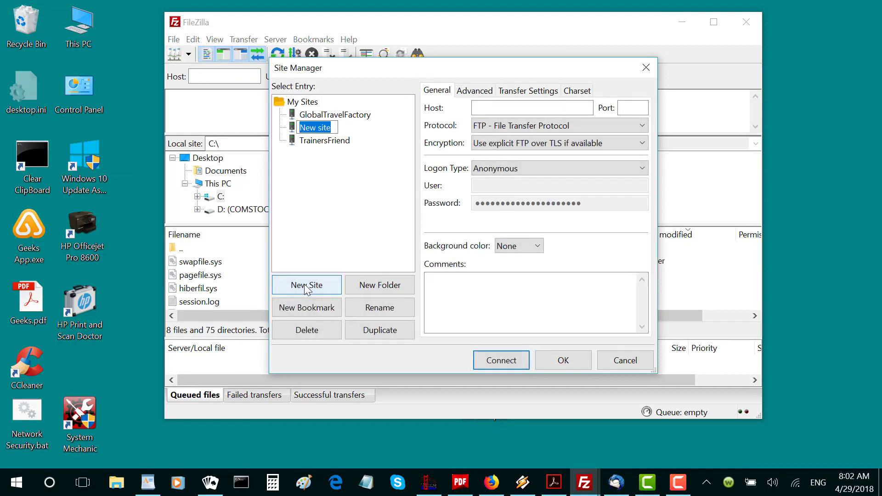
text(RomaineDomain)
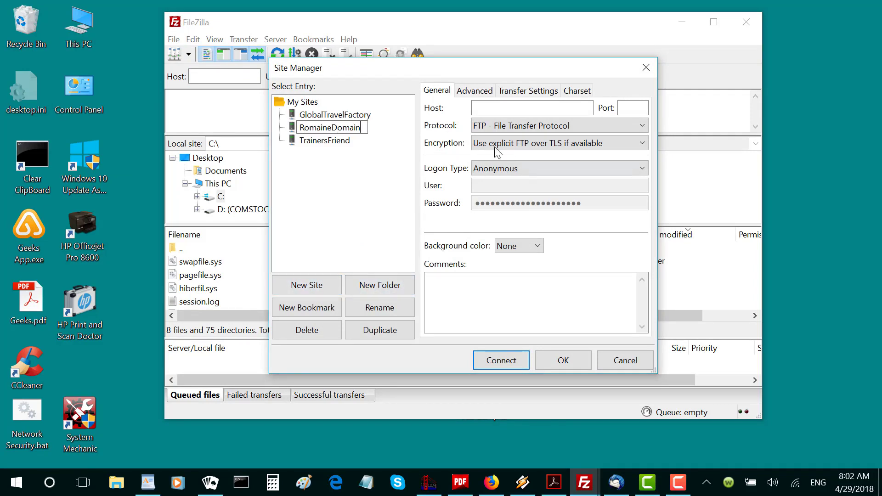
click(522, 107)
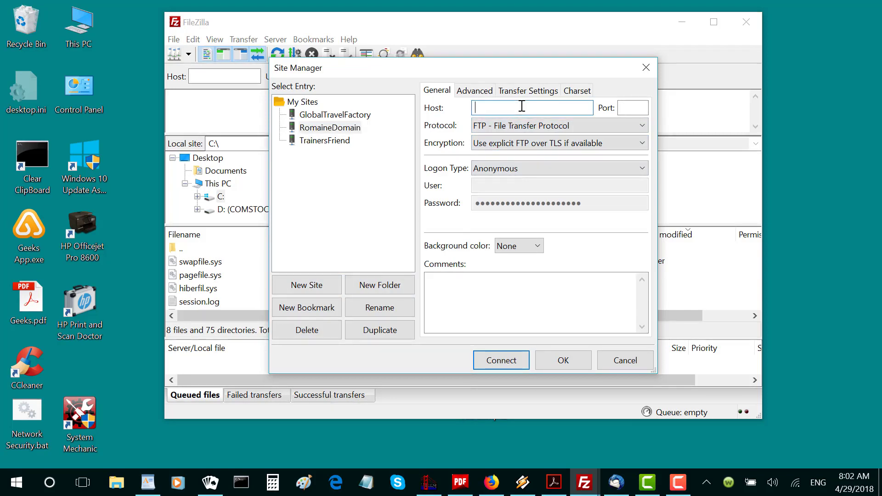
text(ld128.inmotionhosting.com)
Step: Set the RomaineDomain logon type to Normal, enter the account's user name and password, and save the site entry
click(641, 166)
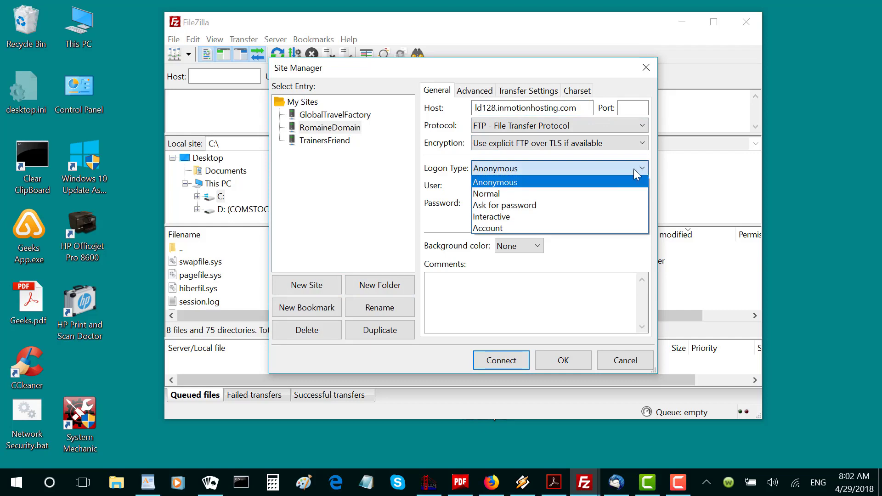
click(607, 194)
click(600, 185)
text(tra)
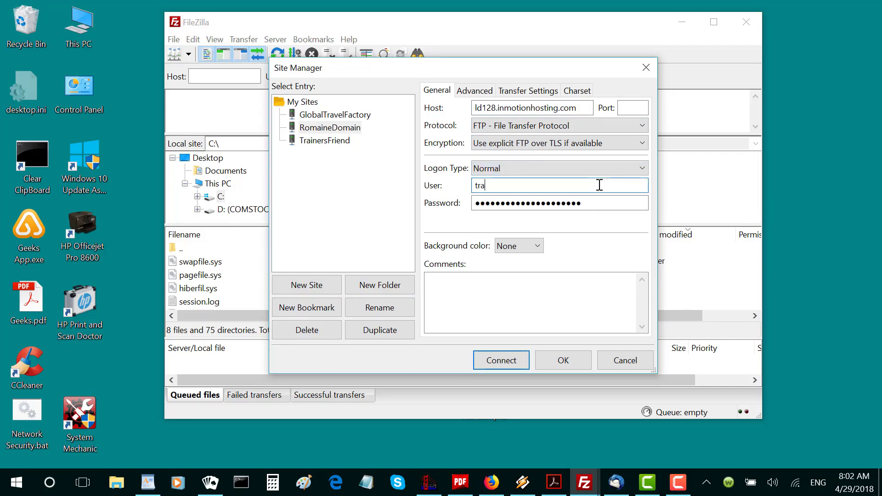
text(ine6)
drag(604, 202, 419, 195)
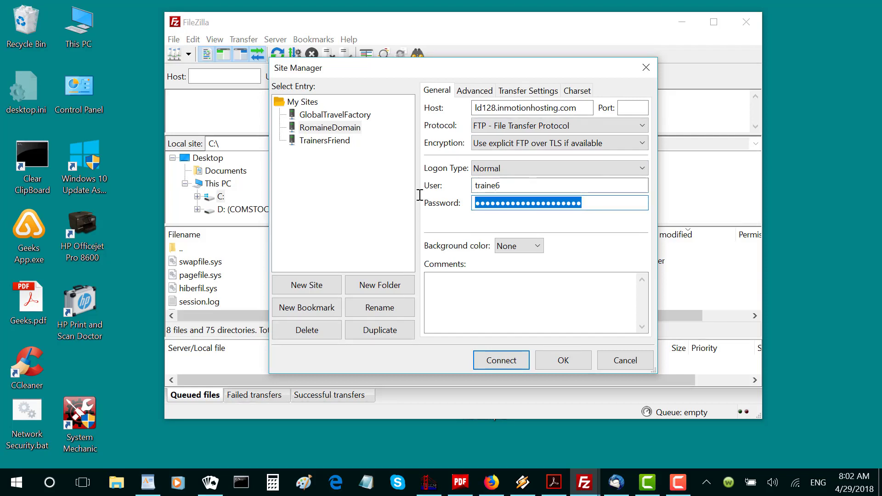
text(*****)
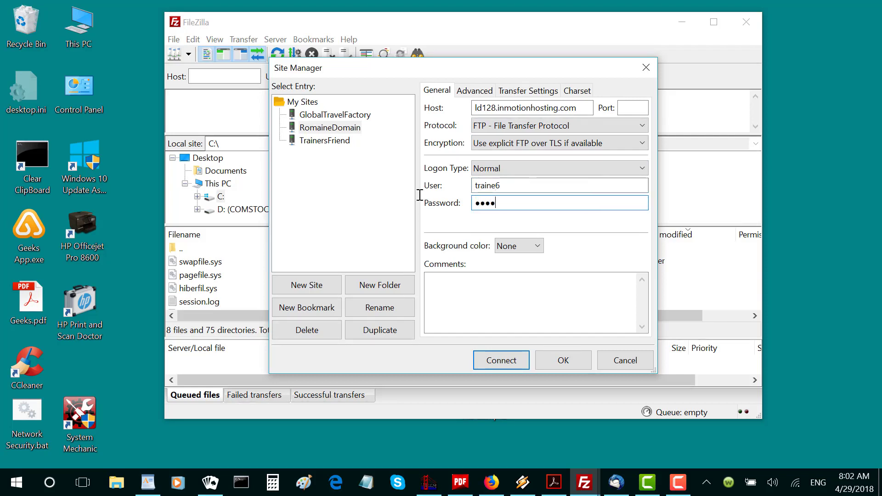
text(****)
click(558, 361)
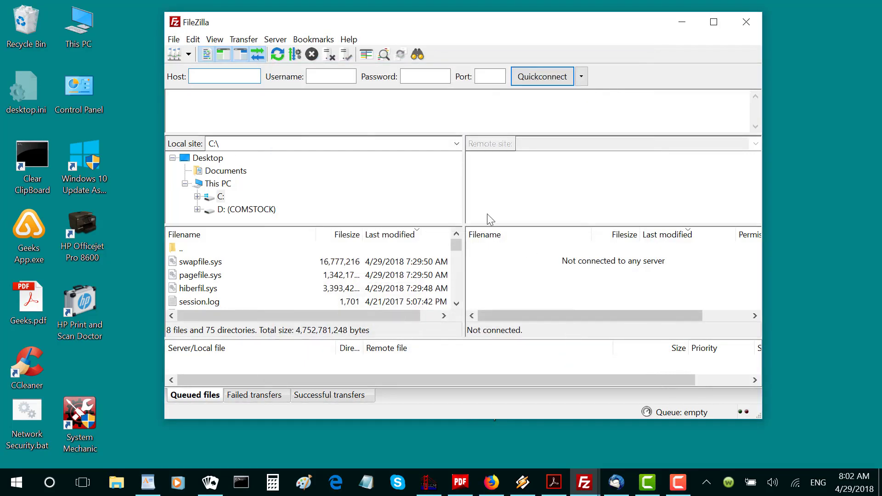
Step: Connect to the saved RomaineDomain site and open its remote public_html folder
click(189, 54)
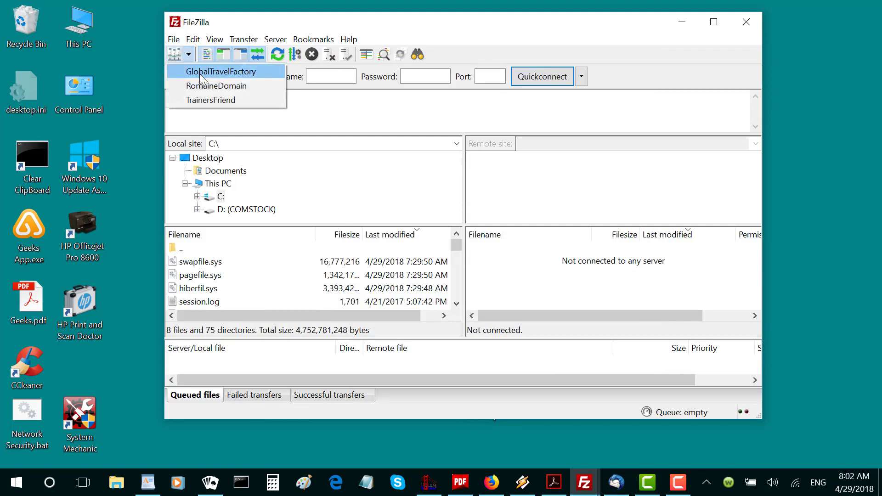
click(209, 86)
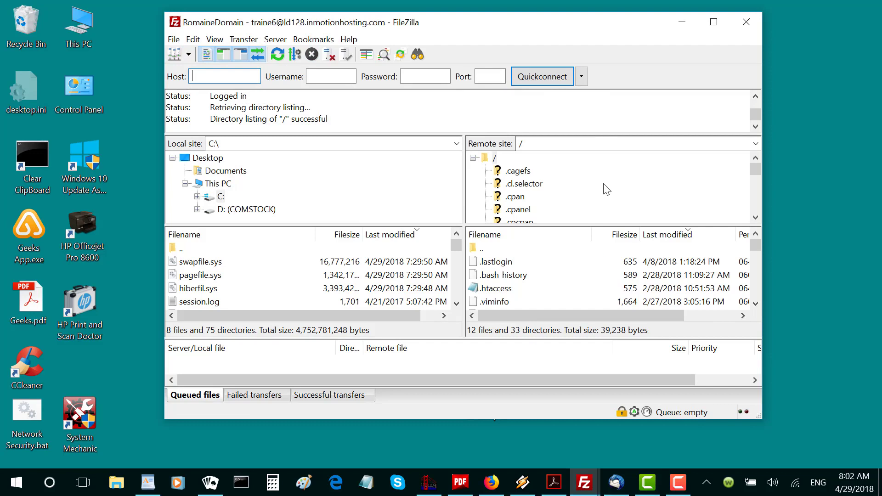
scroll(607, 190, down, 4)
scroll(606, 189, down, 4)
scroll(606, 189, down, 2)
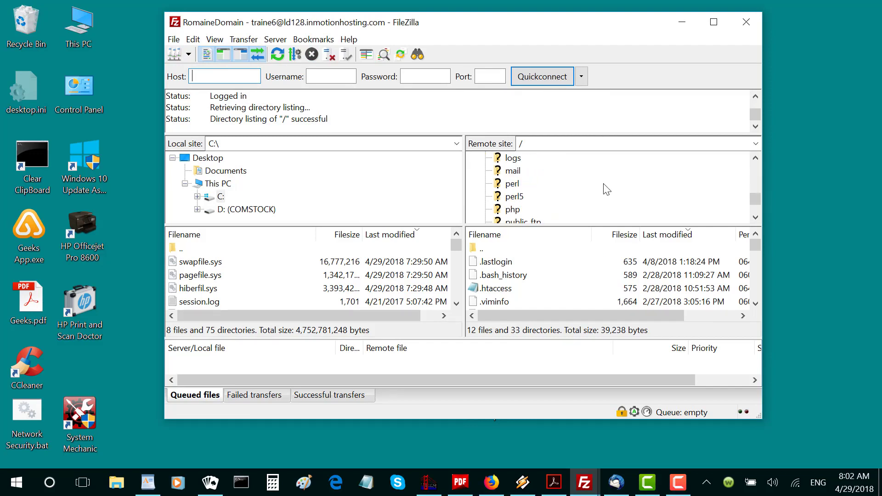
click(537, 198)
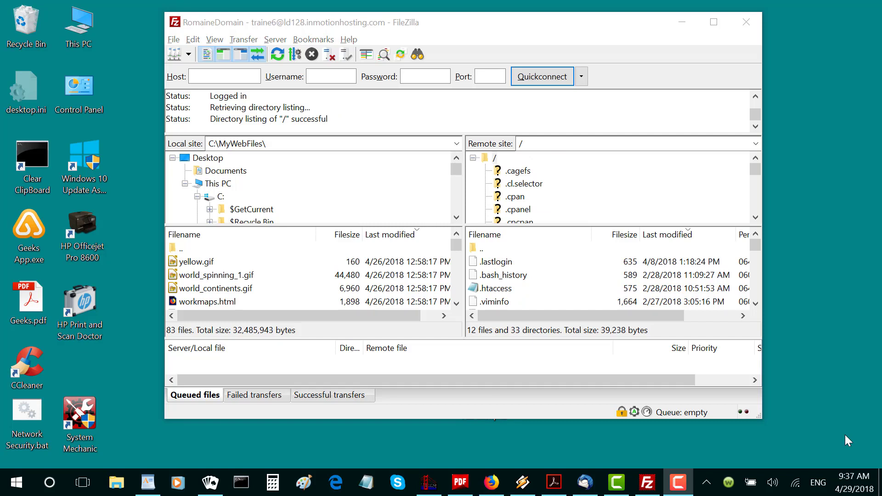
scroll(599, 203, down, 6)
scroll(598, 203, down, 4)
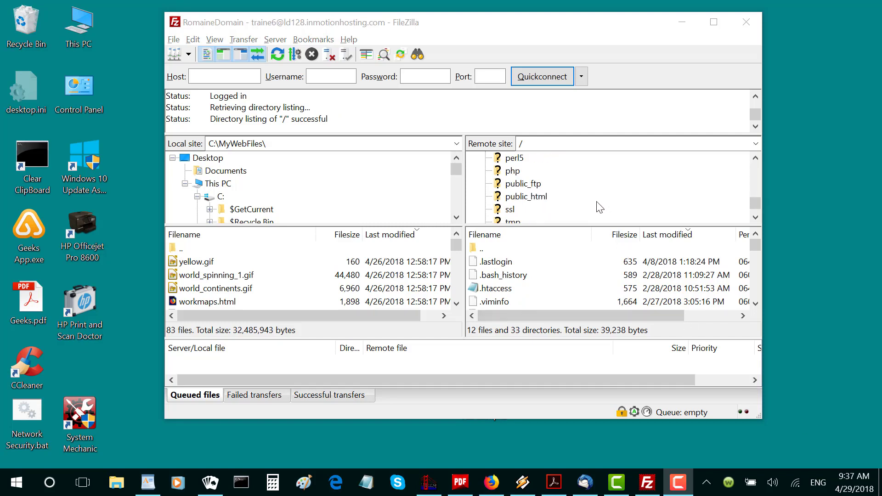
click(519, 172)
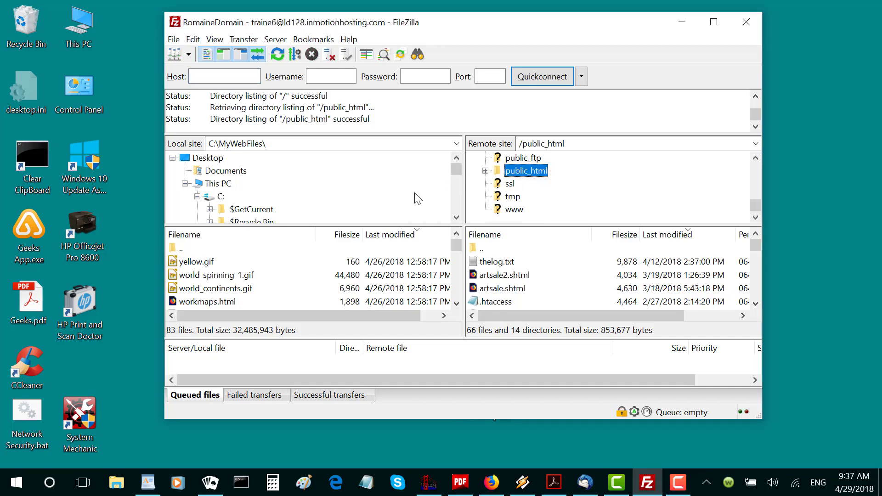
Step: Upload the local C:\MyWebFiles folder to the remote public_html folder
scroll(417, 198, down, 15)
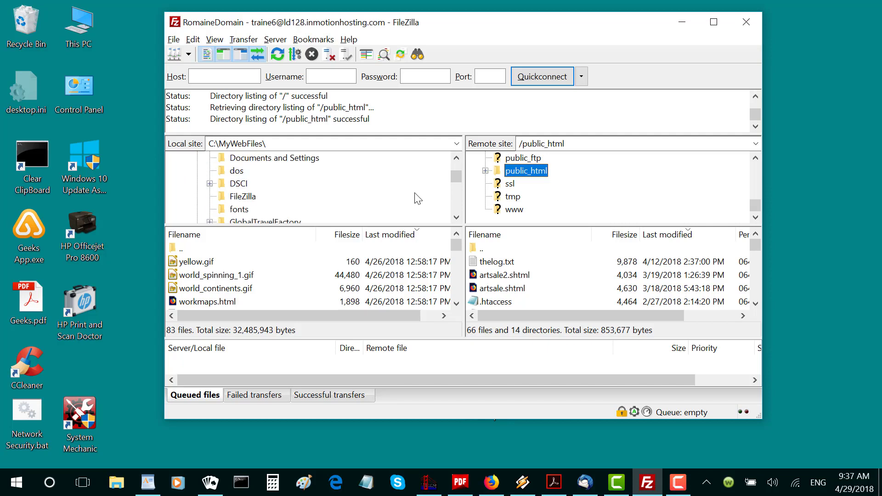
scroll(417, 199, down, 3)
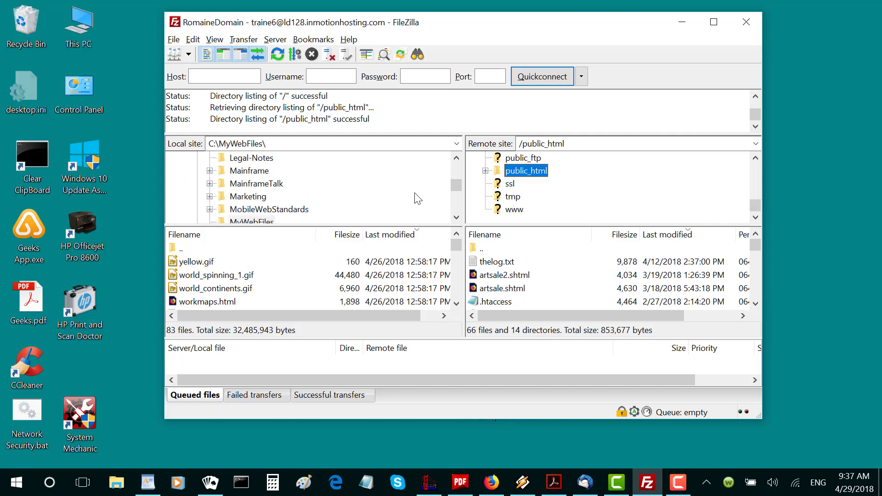
scroll(417, 199, down, 1)
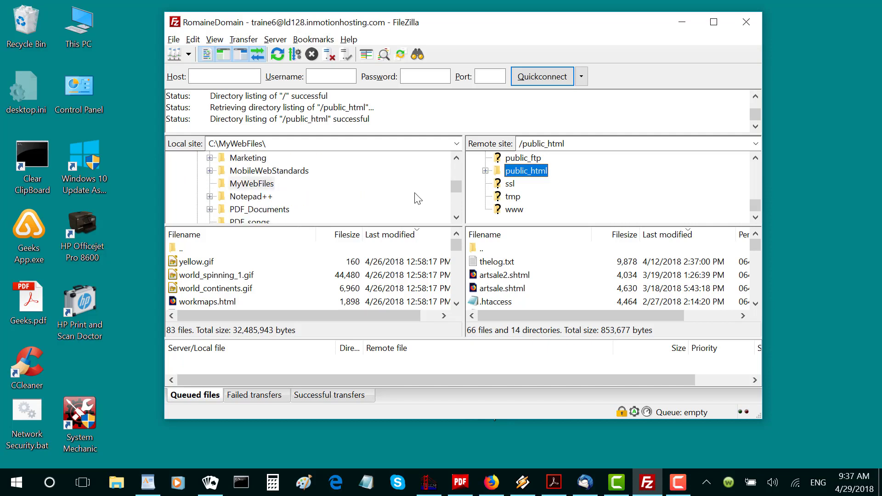
click(235, 187)
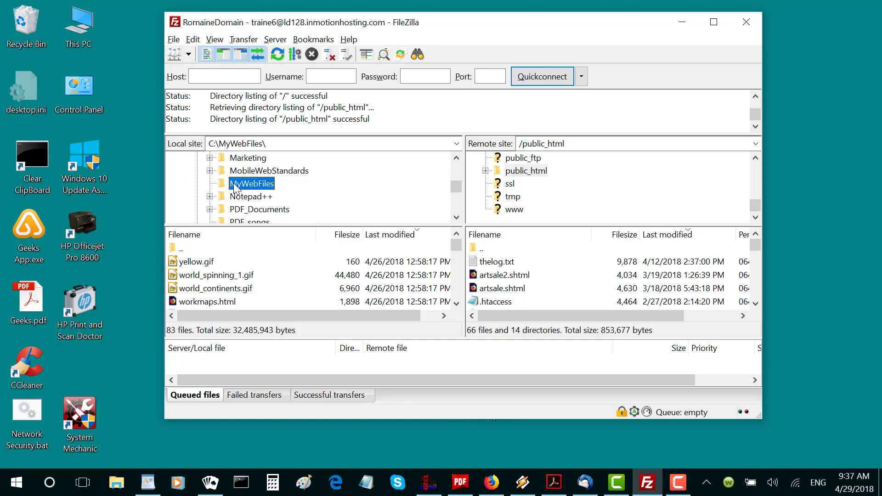
right_click(235, 187)
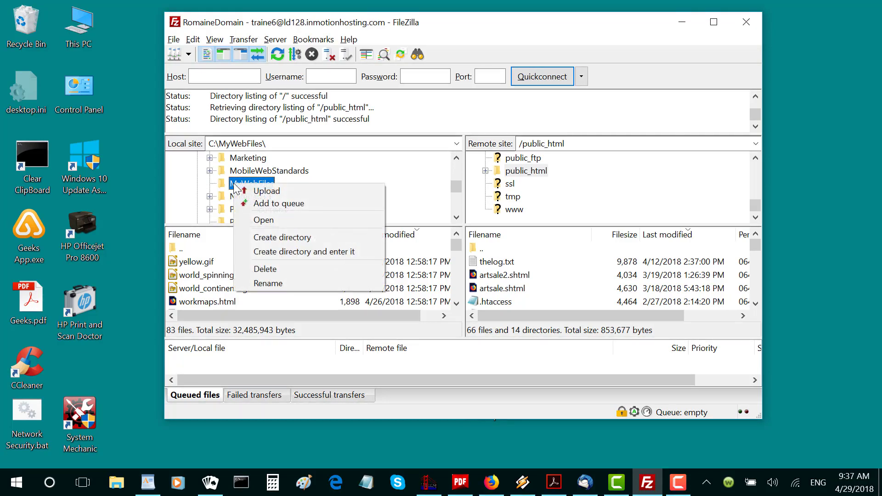
click(267, 192)
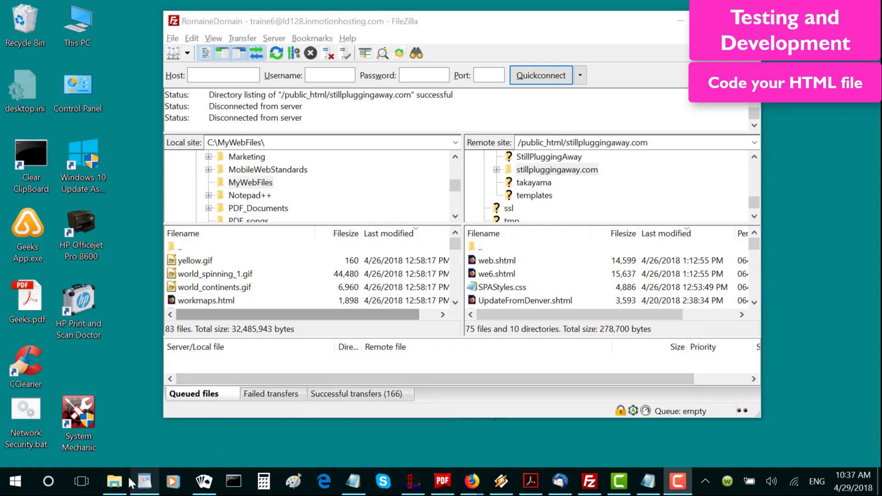
Step: Switch to File Explorer and open index.html from C:\MyWebFiles in Notepad
mouse_move(115, 486)
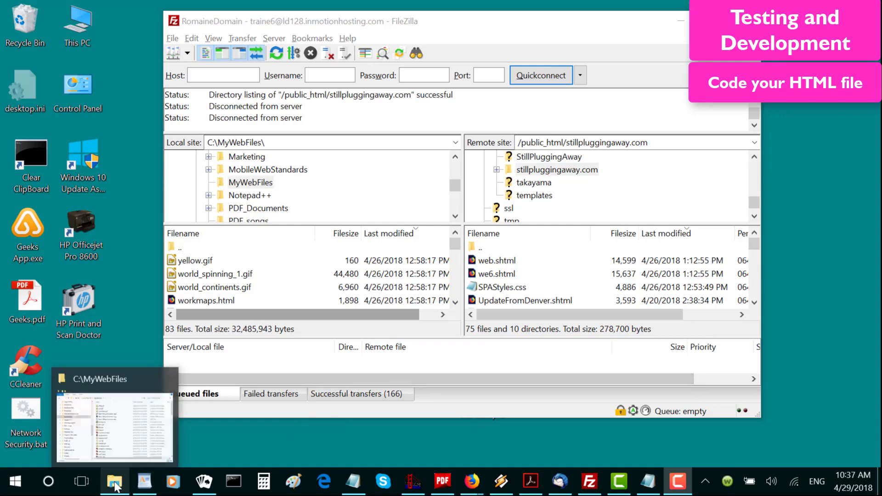
click(131, 387)
scroll(577, 273, down, 4)
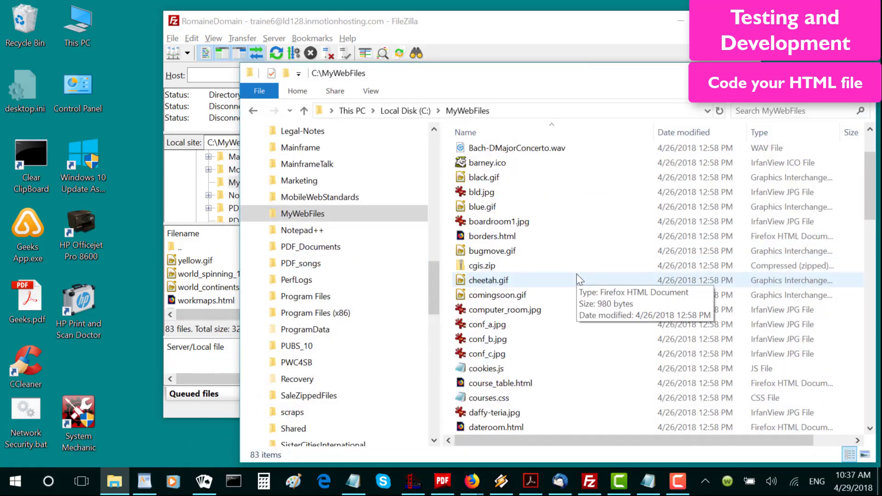
scroll(577, 276, down, 8)
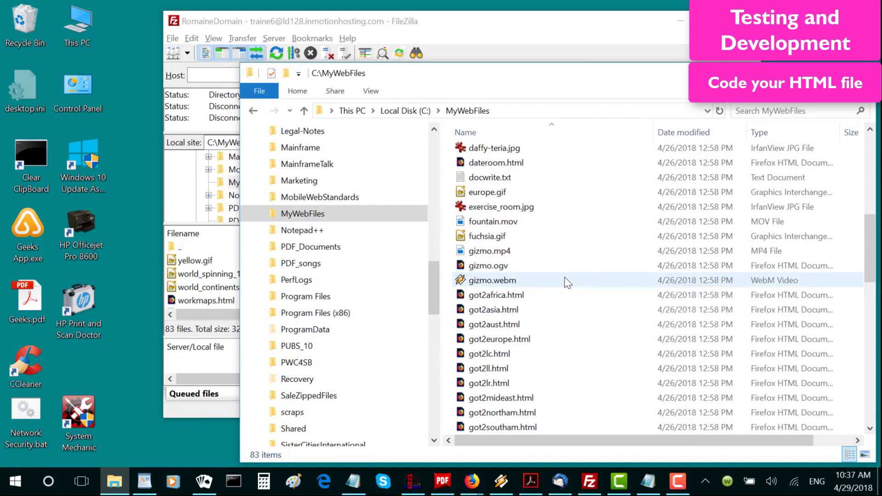
scroll(565, 283, down, 1)
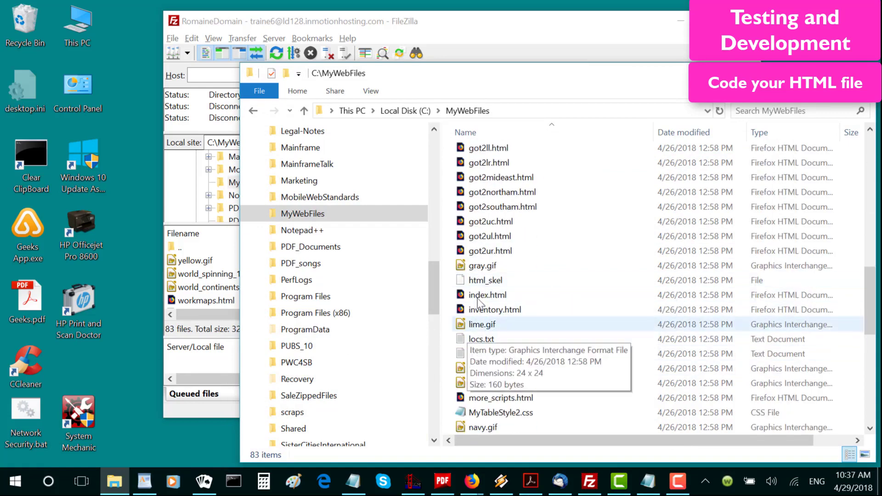
click(501, 299)
right_click(501, 299)
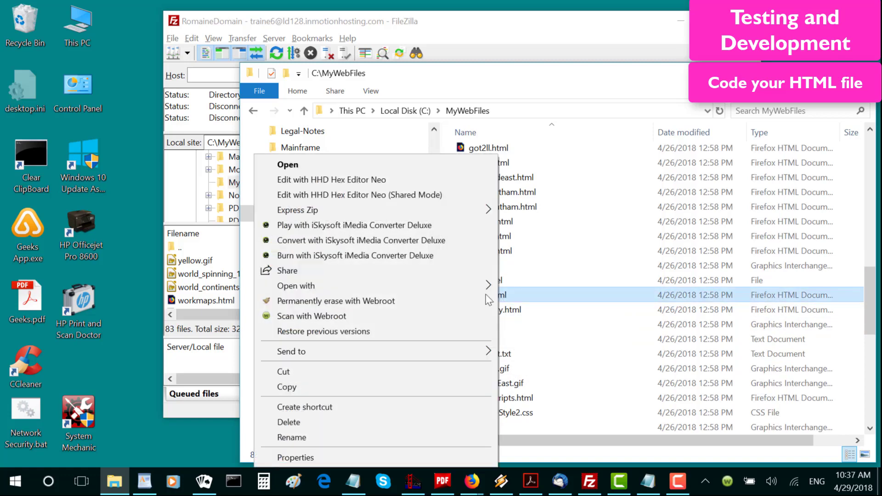
mouse_move(395, 282)
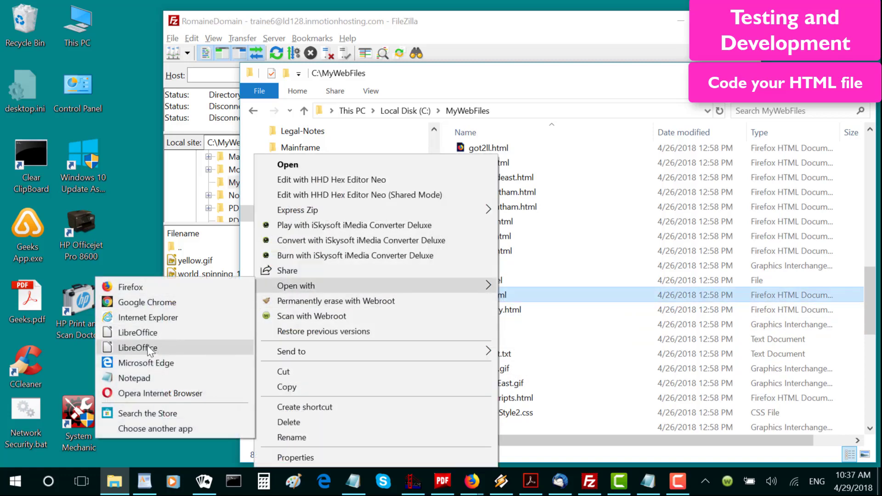
click(144, 378)
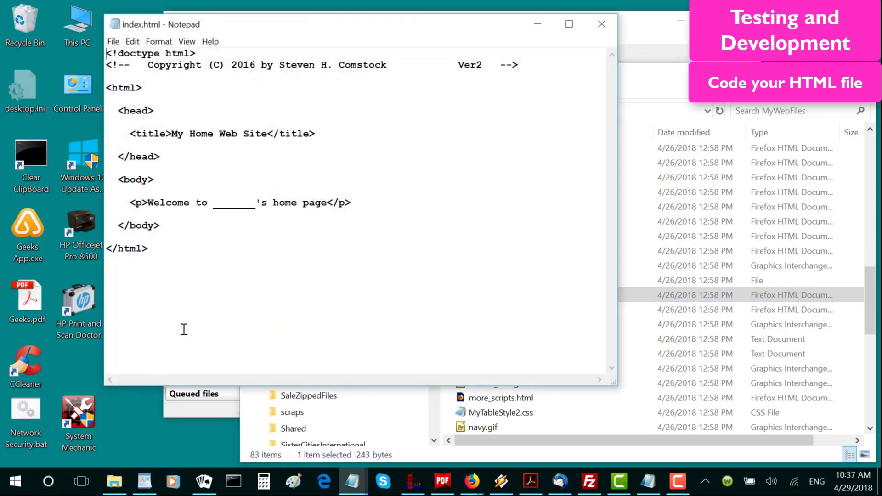
Step: Replace the underscore blank in the welcome paragraph with the site owner's first name and save index.html
click(215, 212)
drag(215, 206, 256, 208)
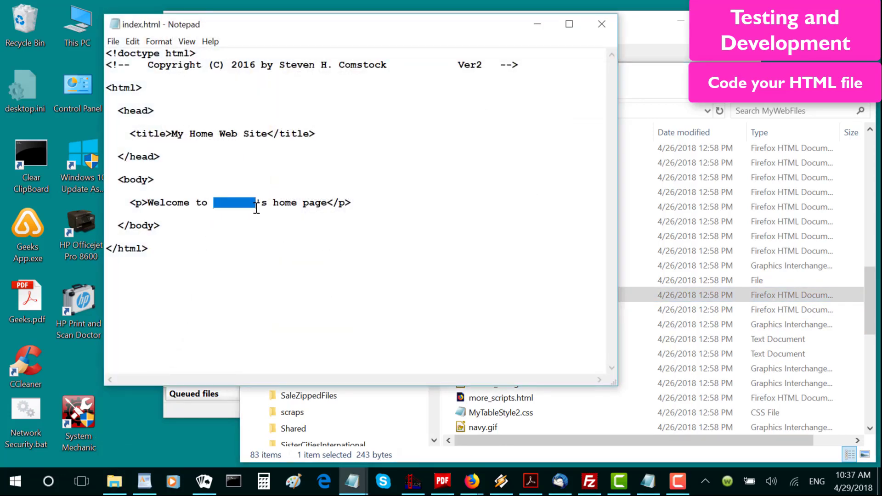
text(Steve)
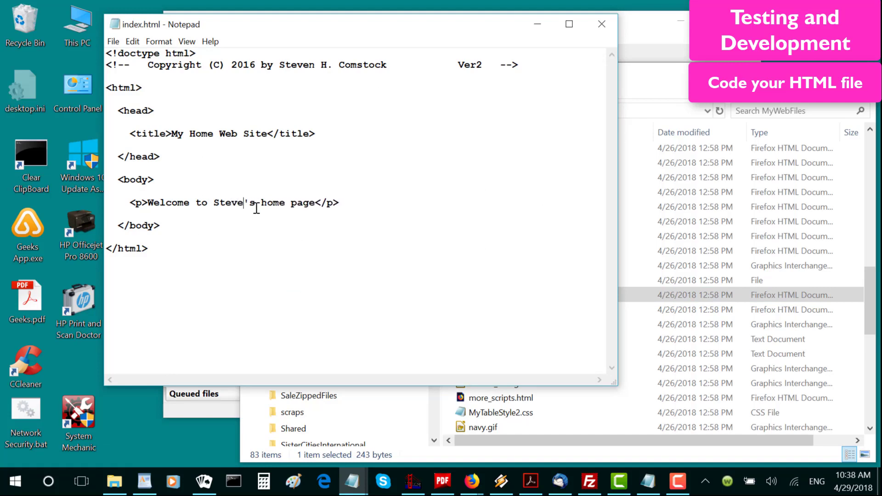
key(ctrl+s)
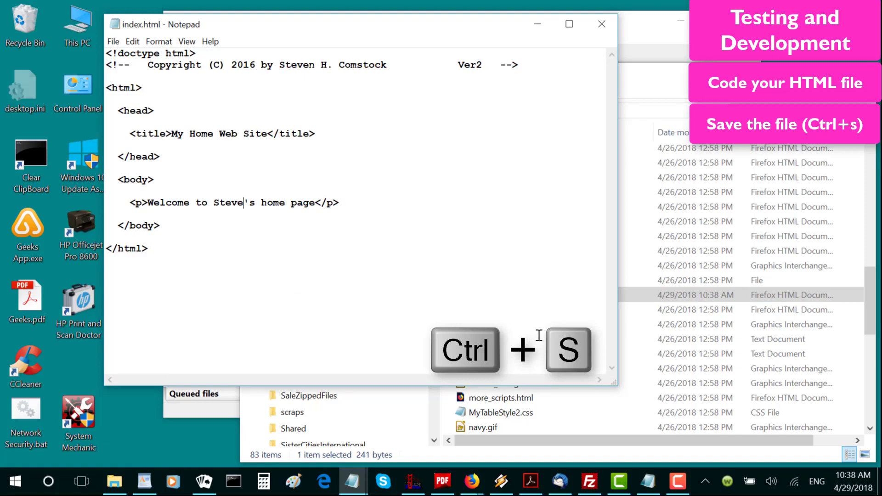
Step: Switch back to FileZilla, select the local MyWebFiles folder, and sort its files by last modified date
click(642, 51)
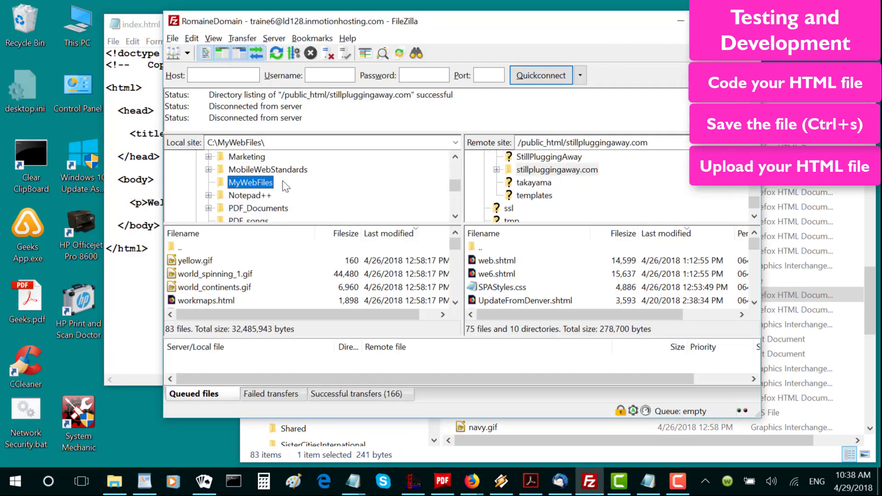
click(251, 184)
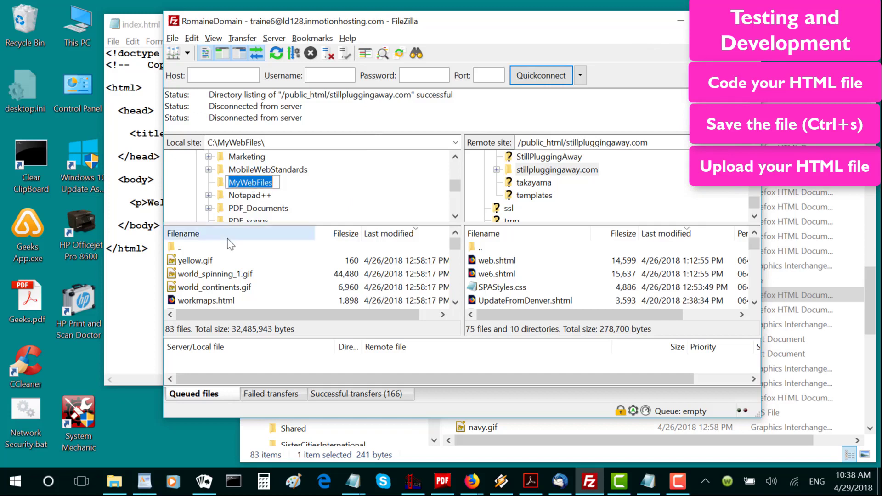
click(395, 238)
click(387, 238)
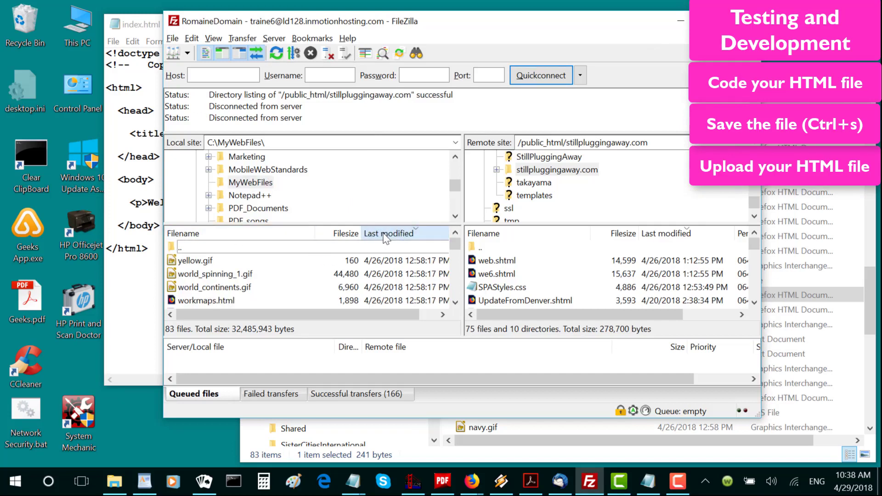
Step: Reverse the last-modified sort order of the local MyWebFiles files and select index.html
scroll(306, 261, down, 2)
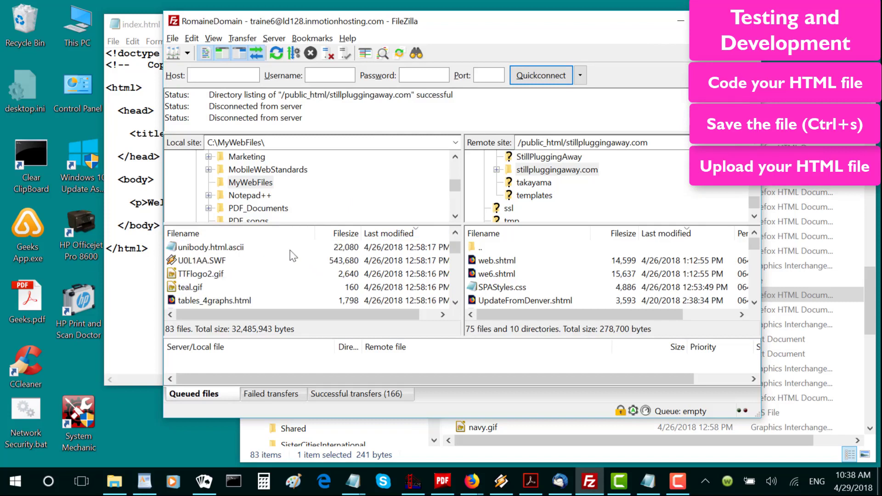
click(384, 238)
scroll(315, 266, down, 2)
scroll(315, 271, down, 5)
scroll(310, 273, down, 4)
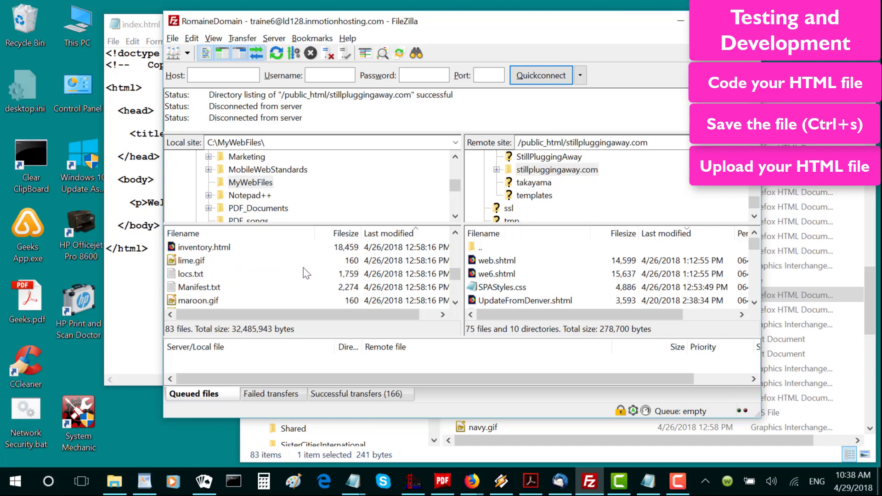
scroll(305, 273, up, 1)
click(201, 274)
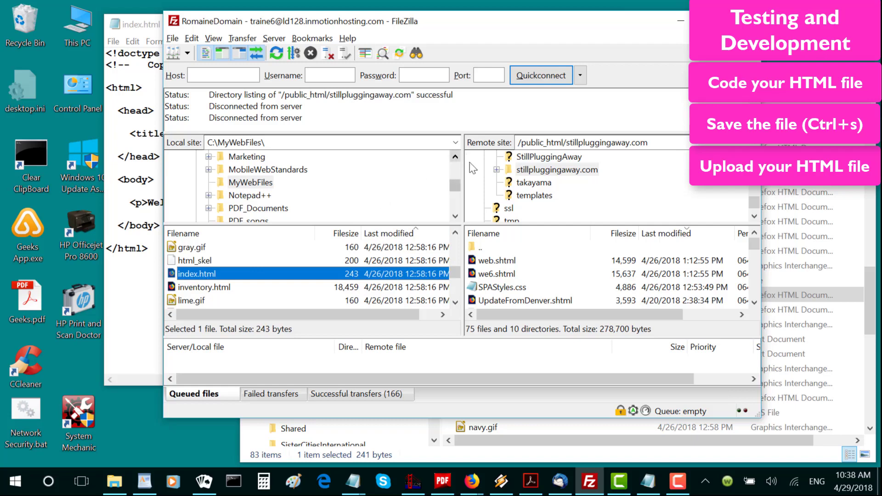
Step: Expand the remote stillpluggingaway.com folder and open its MyWebFiles subfolder
click(497, 170)
scroll(615, 194, down, 3)
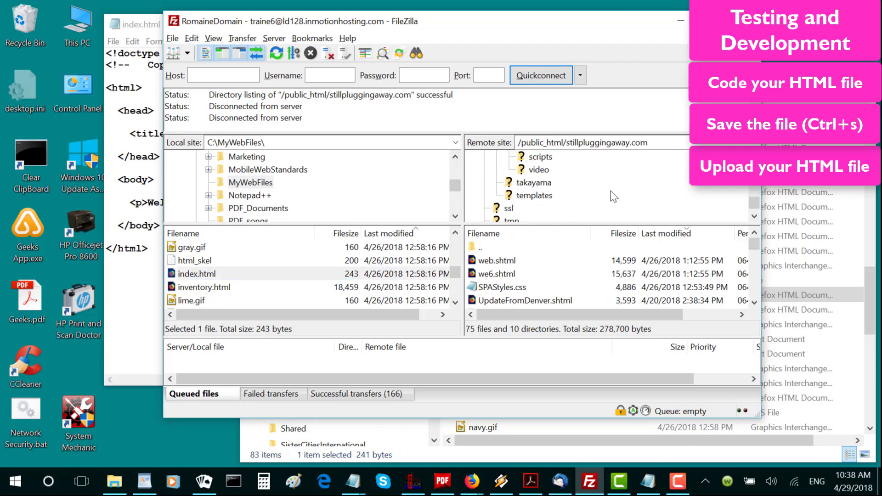
scroll(613, 197, up, 1)
click(557, 184)
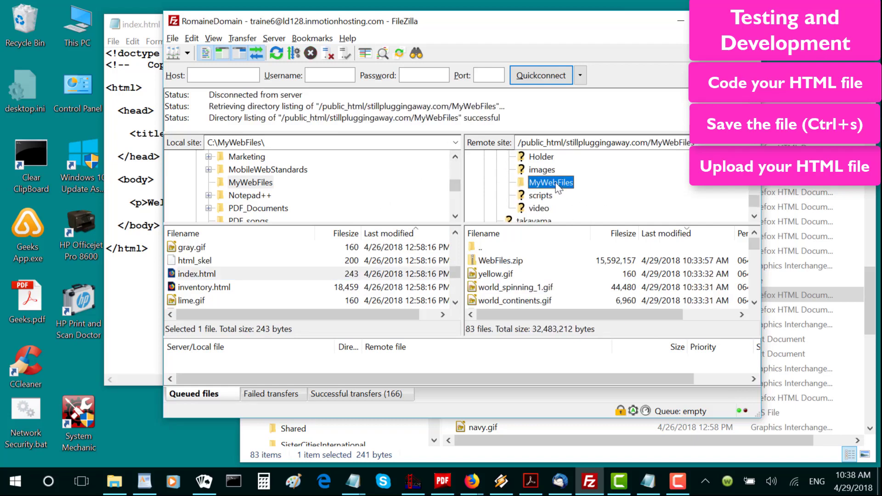
Step: Upload the local index.html to the remote MyWebFiles folder, overwriting the existing file and always using this action
right_click(205, 273)
click(238, 280)
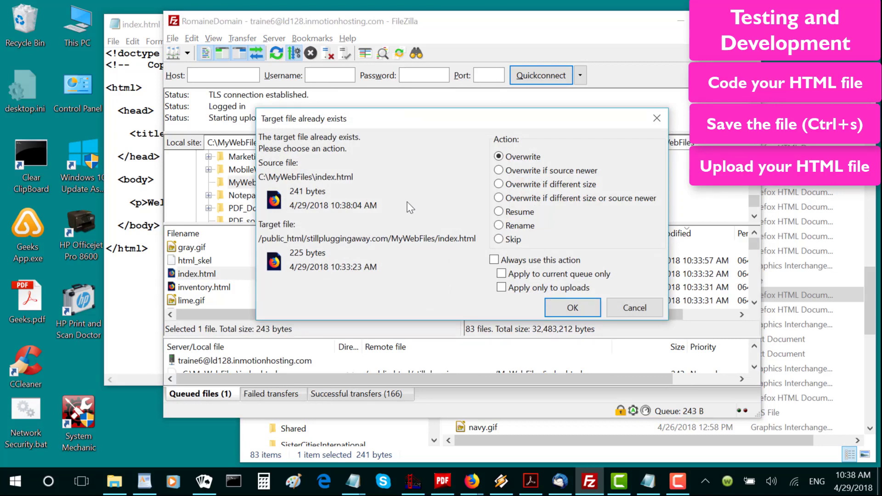
click(494, 260)
click(566, 305)
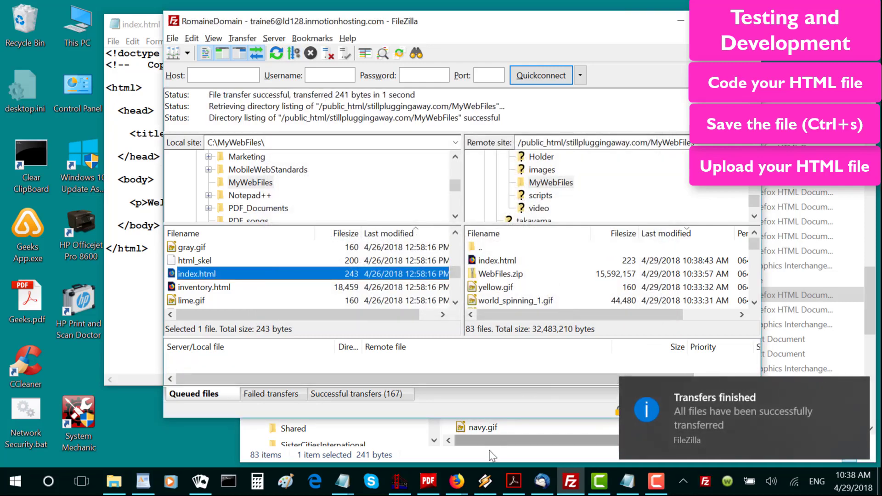
Step: Switch to the Firefox window showing My Home Web Site and reload the page to check the uploaded change
mouse_move(456, 481)
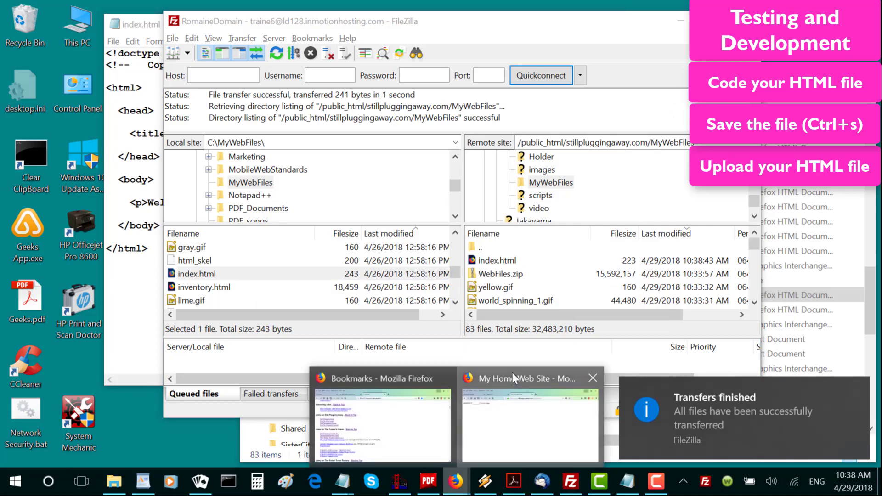
click(512, 373)
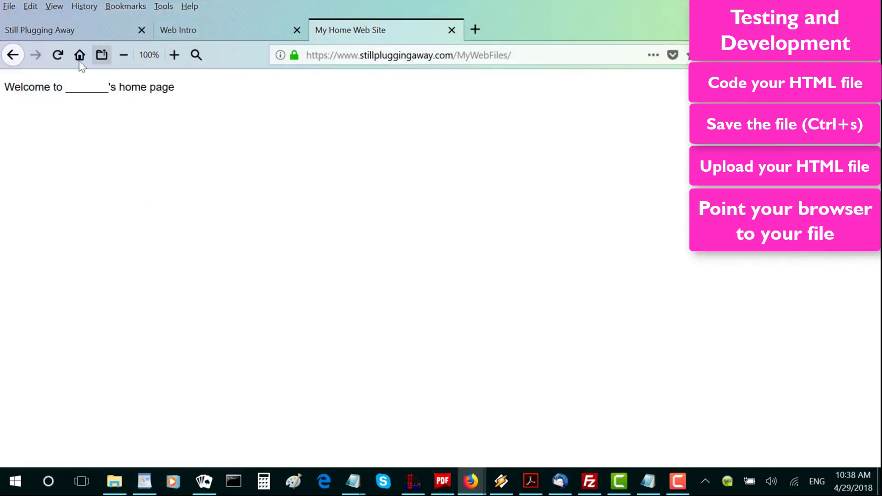
click(56, 58)
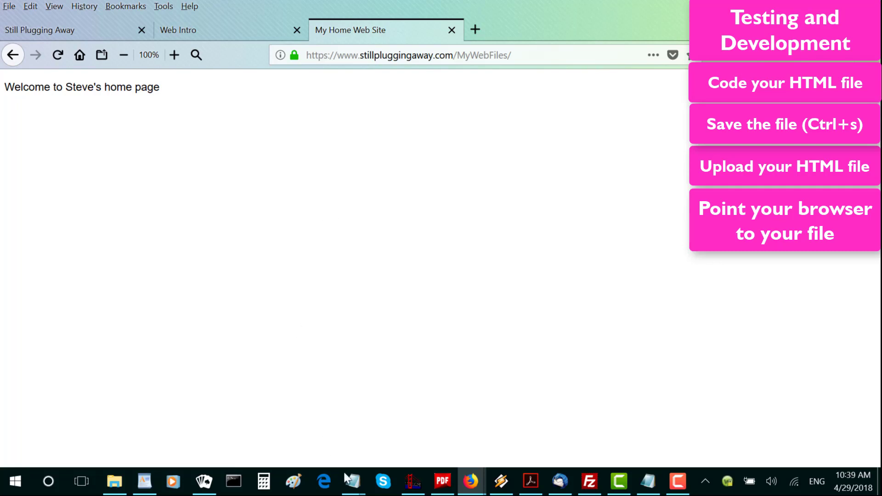
Step: Switch to index.html in Notepad, add ". Correctd." after "home page" in the welcome paragraph, and save the file
mouse_move(351, 481)
click(426, 449)
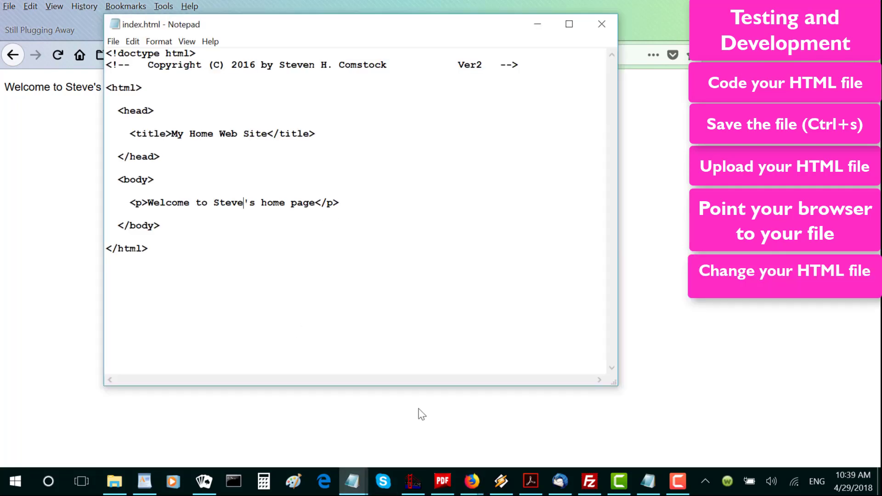
click(317, 203)
text(. Correctd)
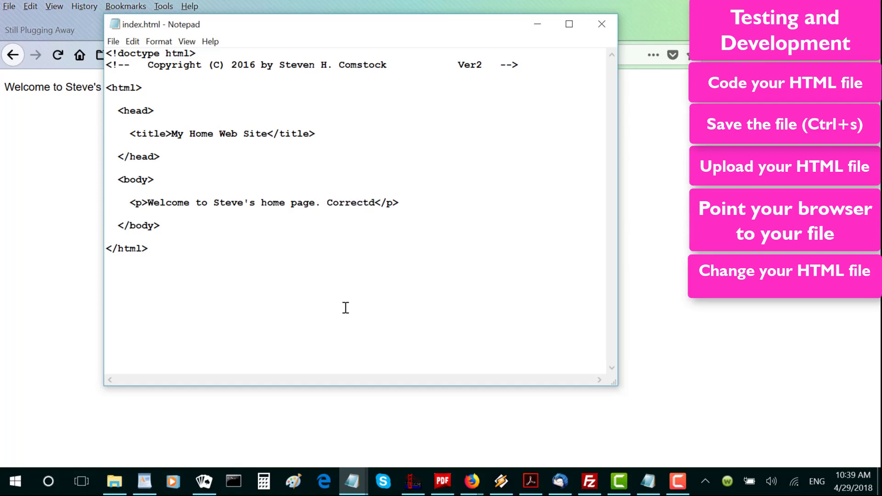
text(.)
key(ctrl+s)
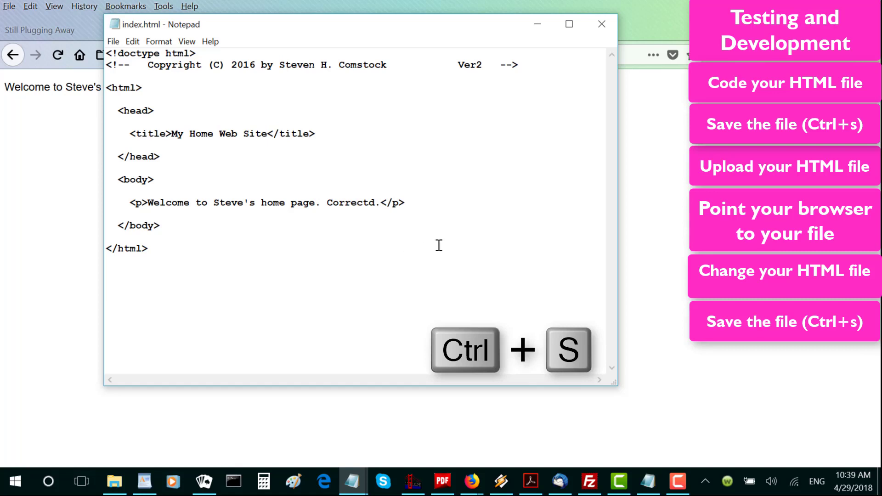
Step: Switch to FileZilla and upload the changed index.html to the remote MyWebFiles folder, then reload the page in Firefox
click(590, 481)
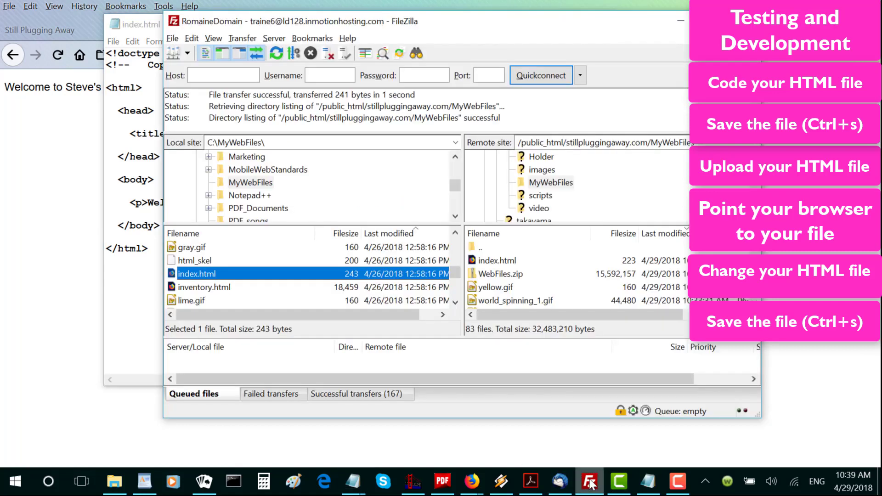
right_click(288, 274)
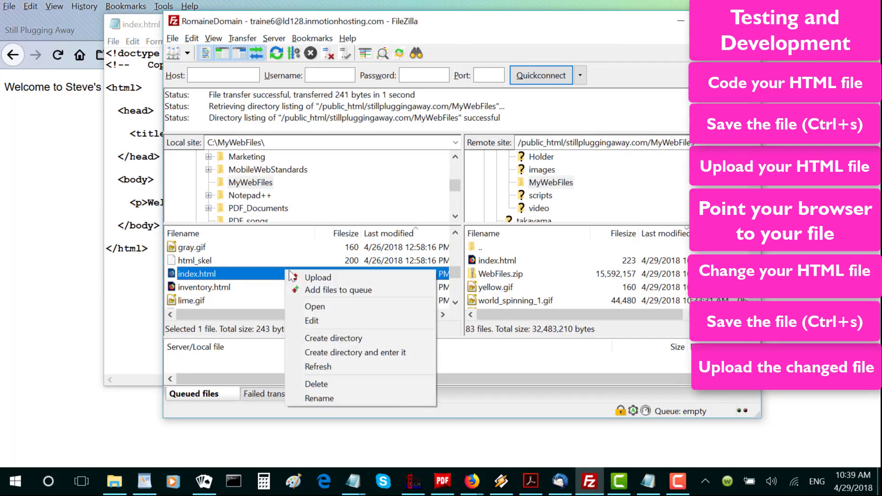
click(305, 276)
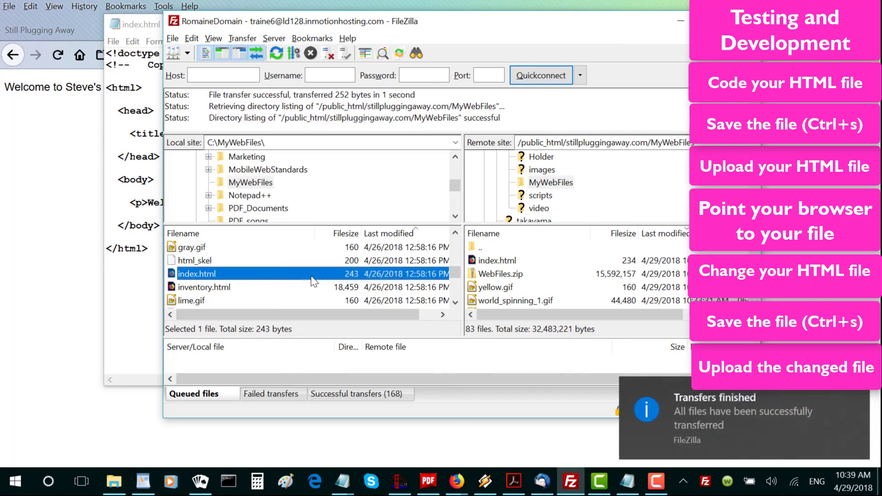
click(37, 224)
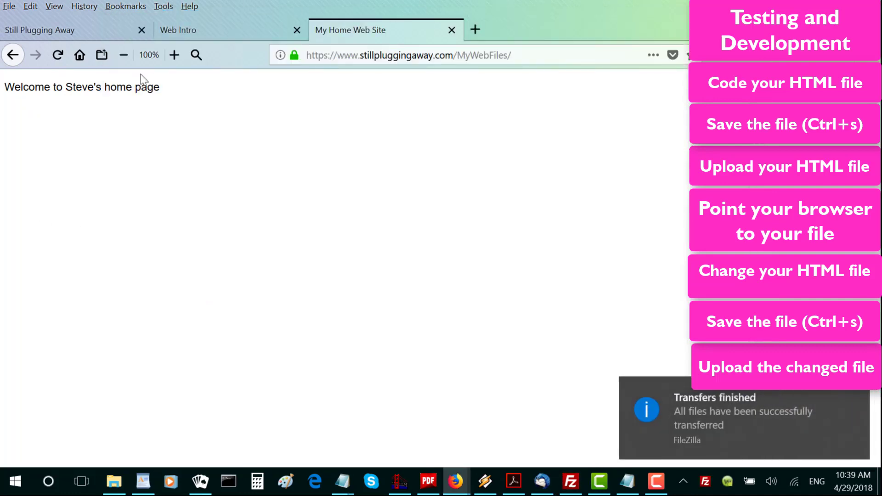
click(59, 56)
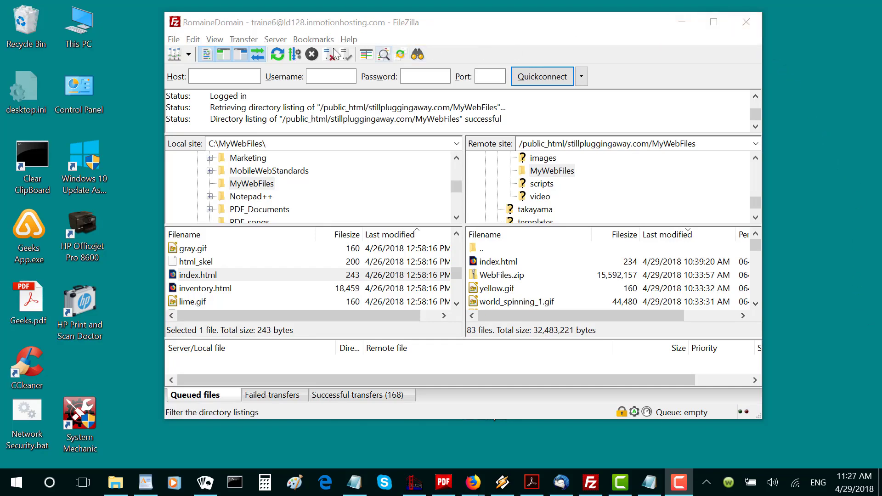
Step: Disconnect from the web host server and close FileZilla
click(277, 40)
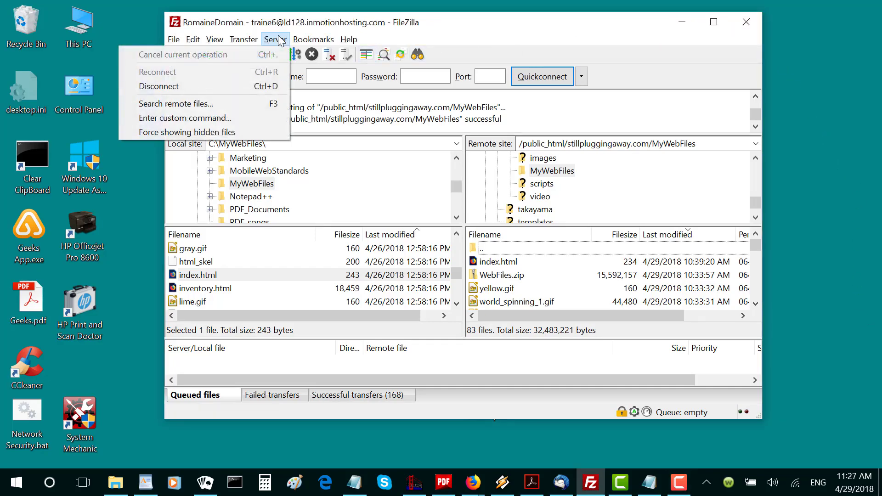
click(261, 86)
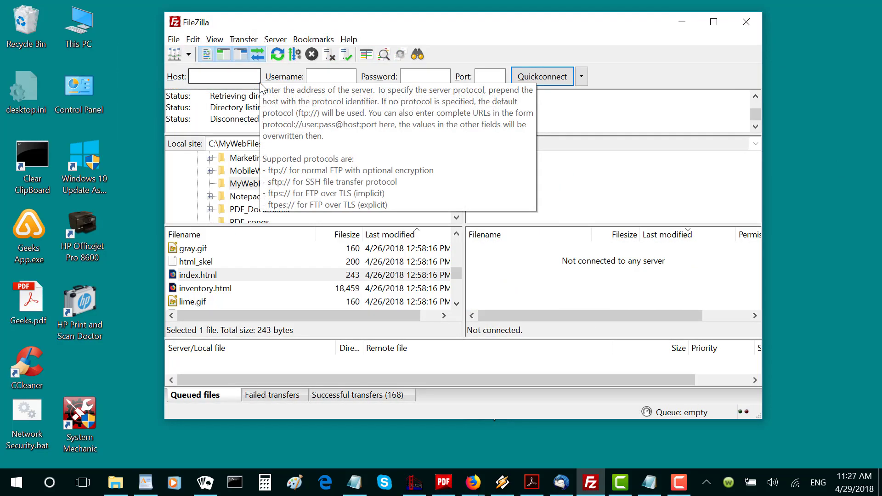
click(744, 23)
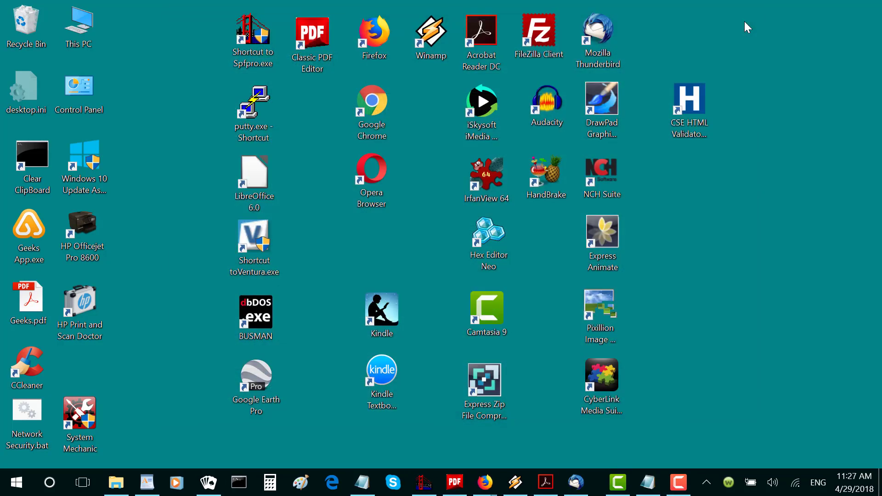
Step: Start FileZilla again from the desktop and reconnect to the previously used server
double_click(550, 34)
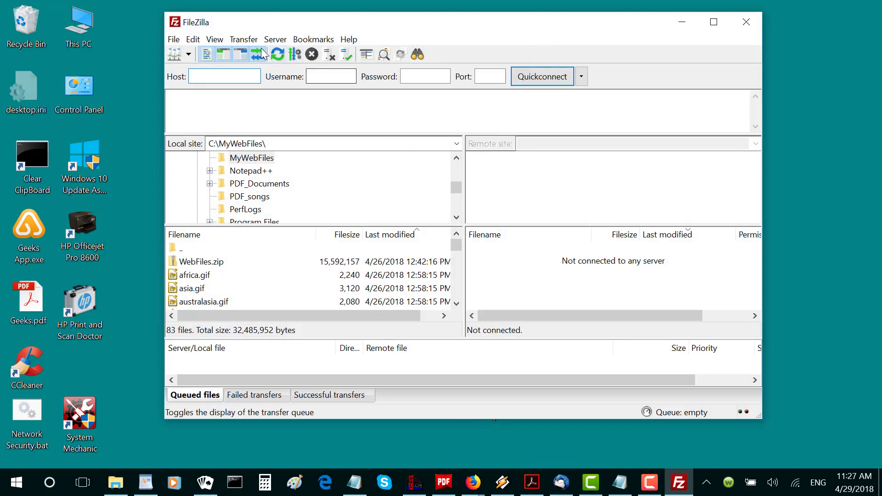
click(274, 39)
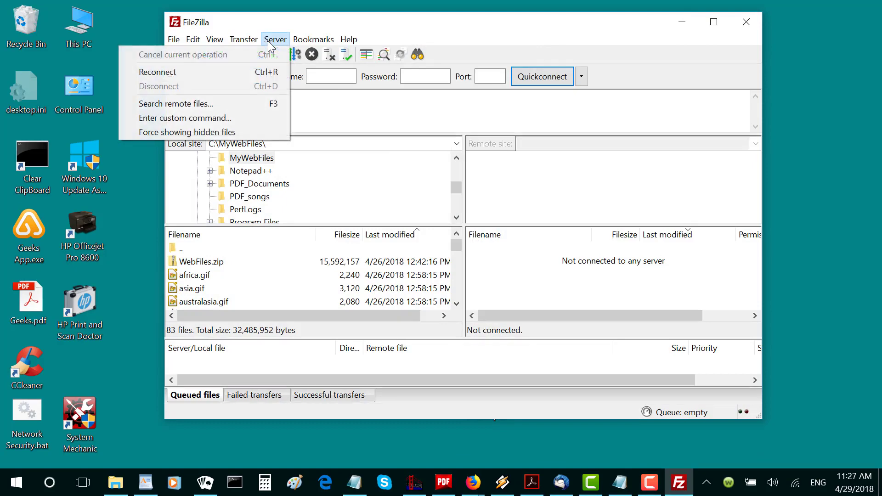
click(268, 72)
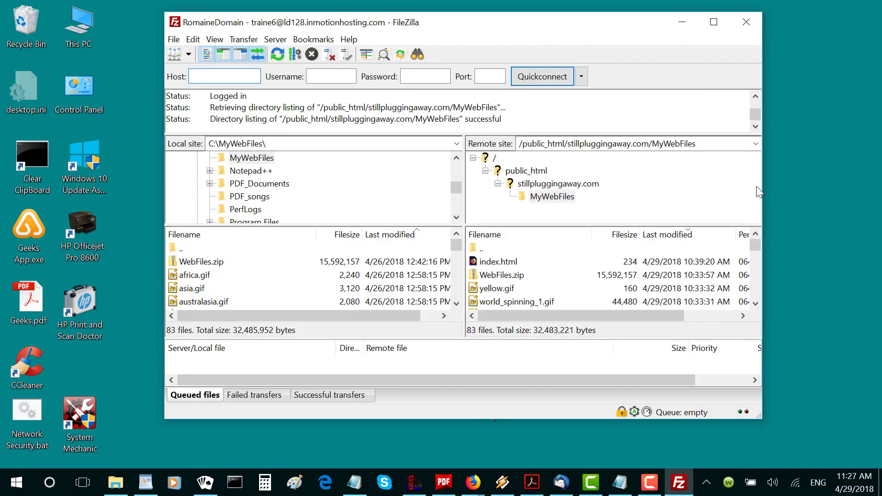